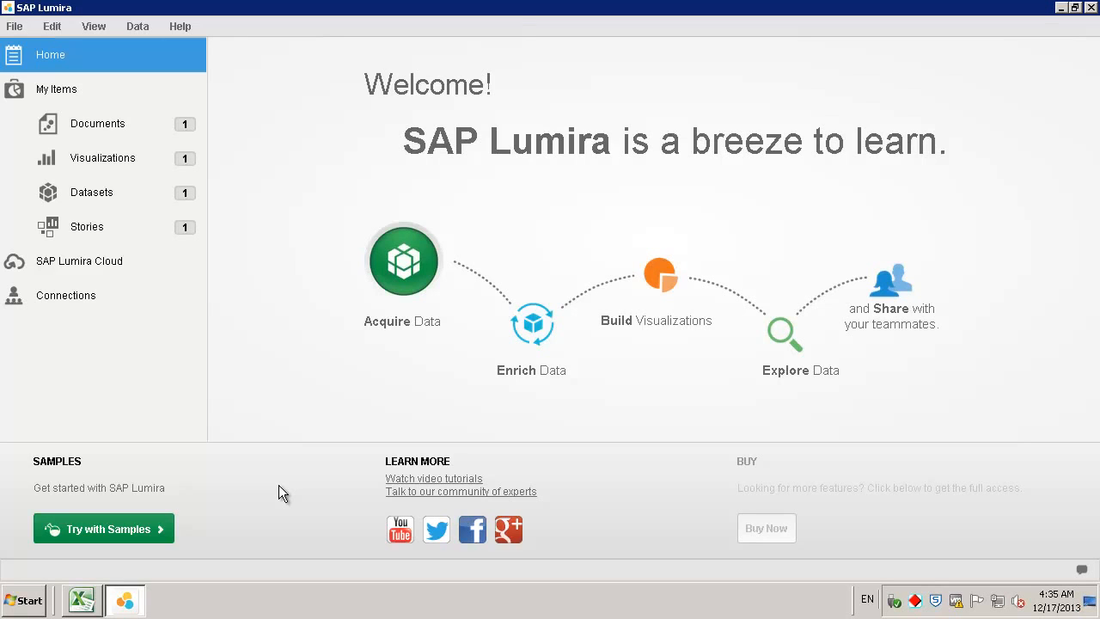
- Start a new dataset from the File menu using the Connect to SAP HANA source
click(13, 28)
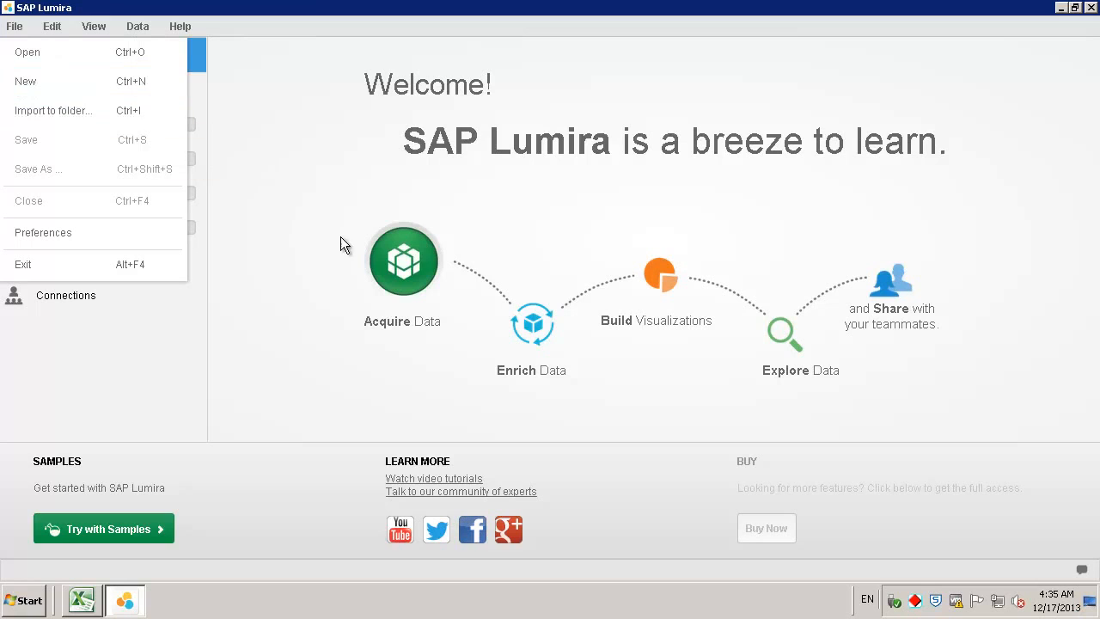
click(412, 266)
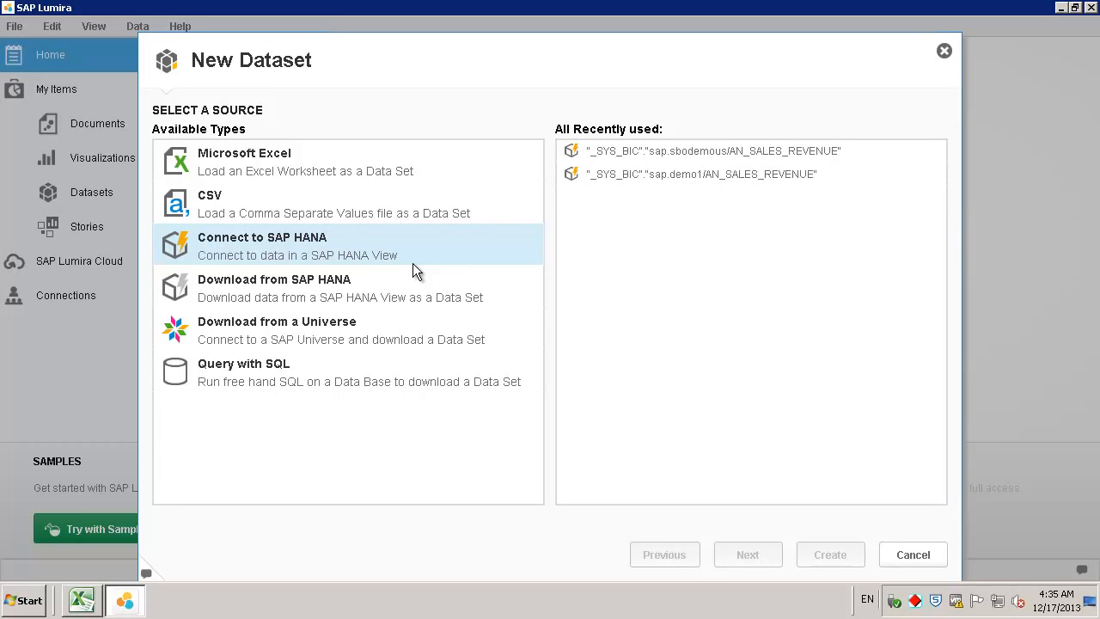
double_click(314, 245)
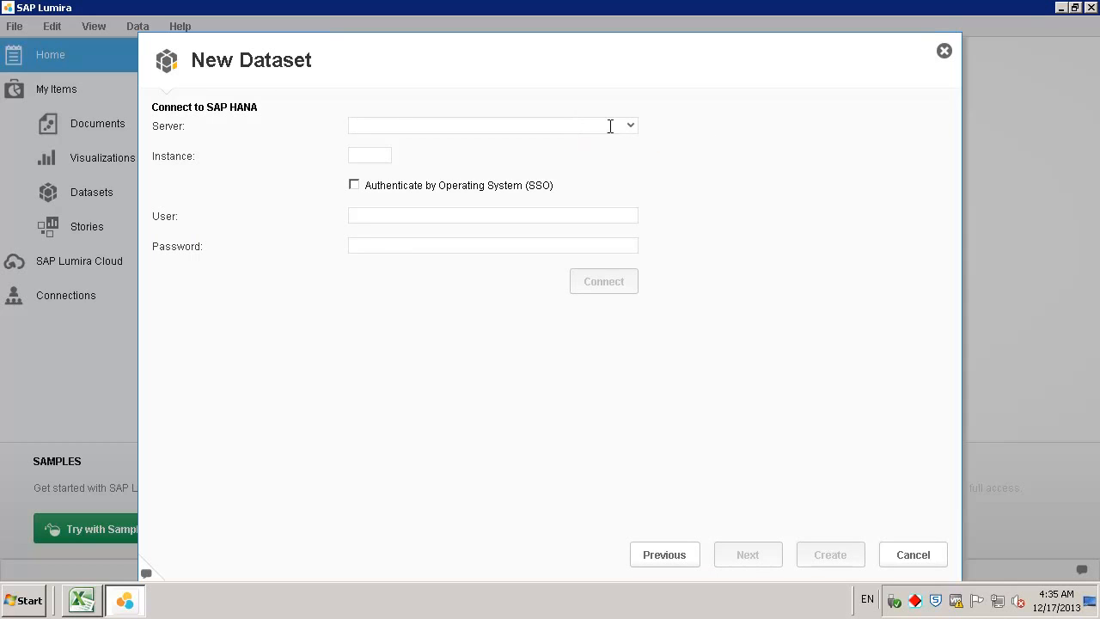
- Connect to the hanab1h HANA server, instance 00, entering the account password
click(630, 126)
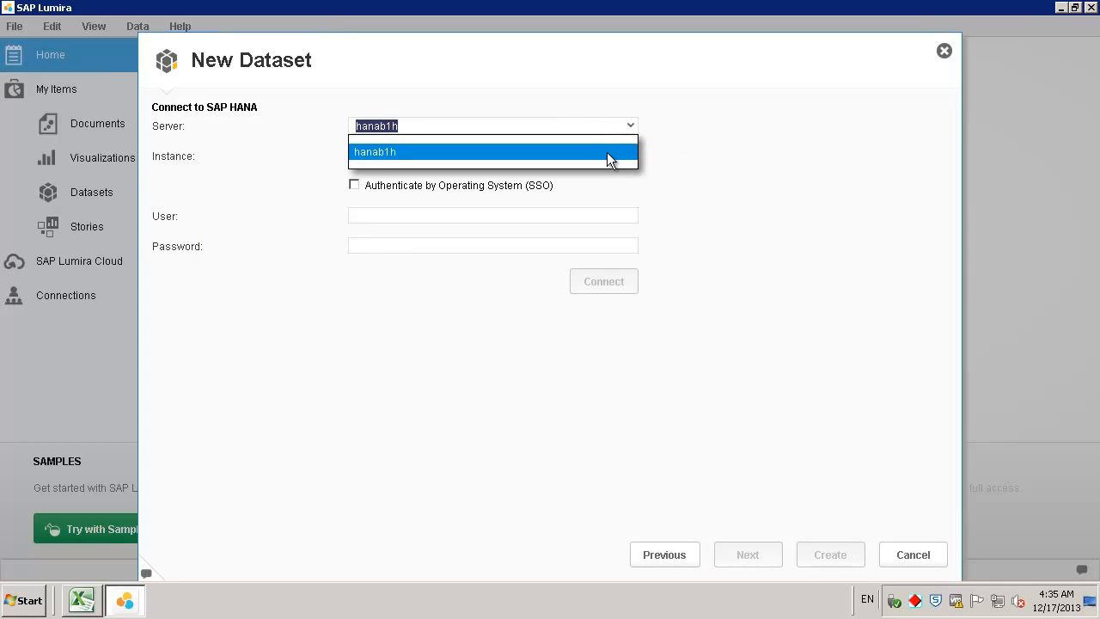
click(608, 152)
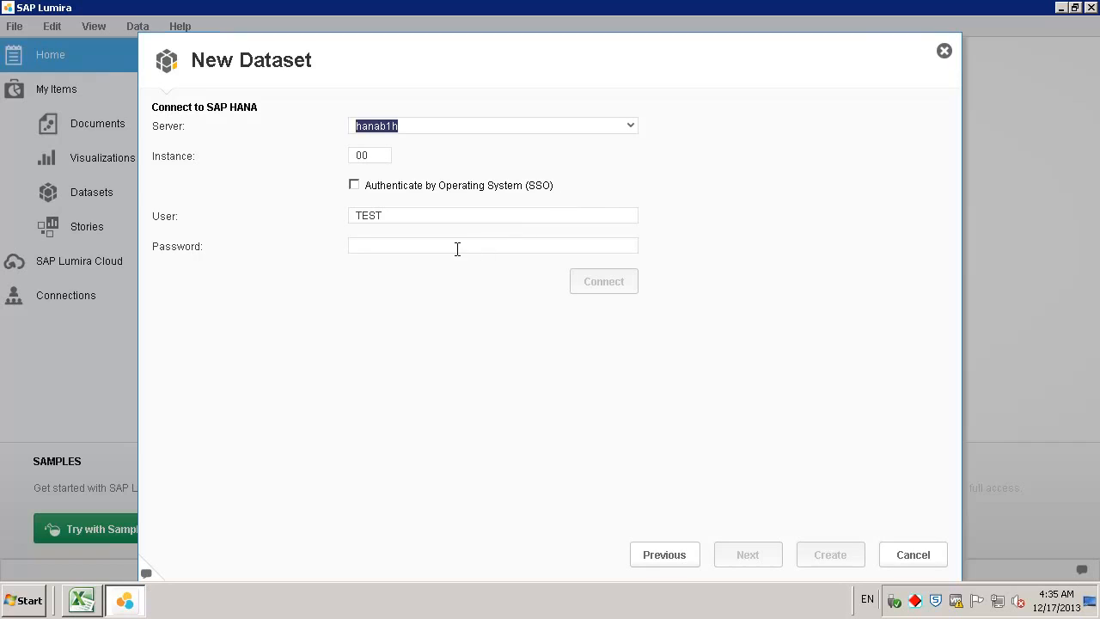
click(456, 248)
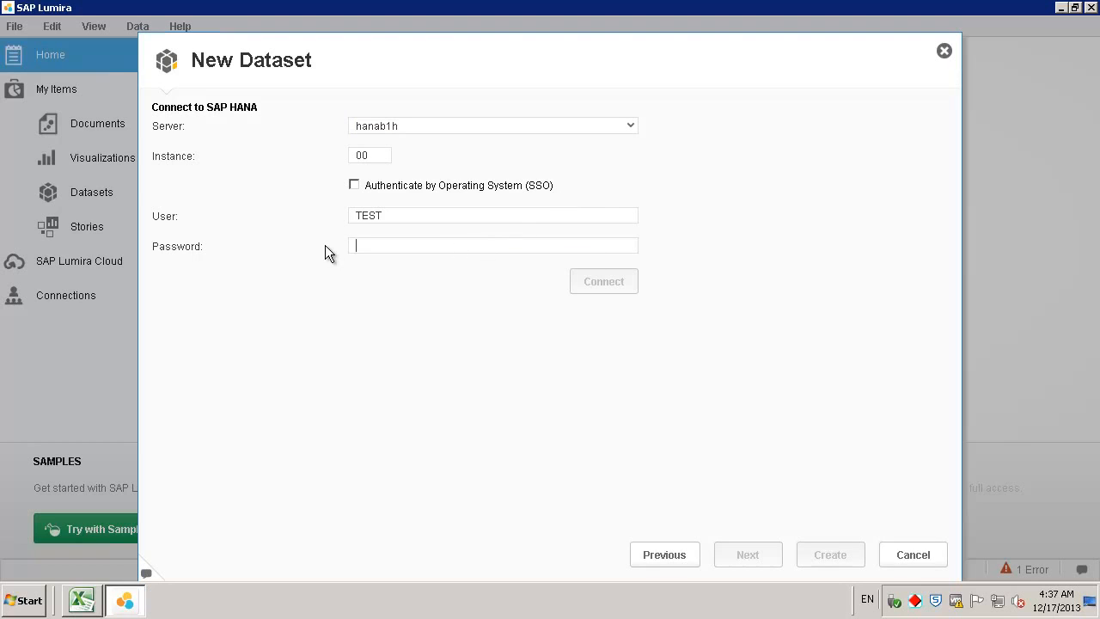
text(abc)
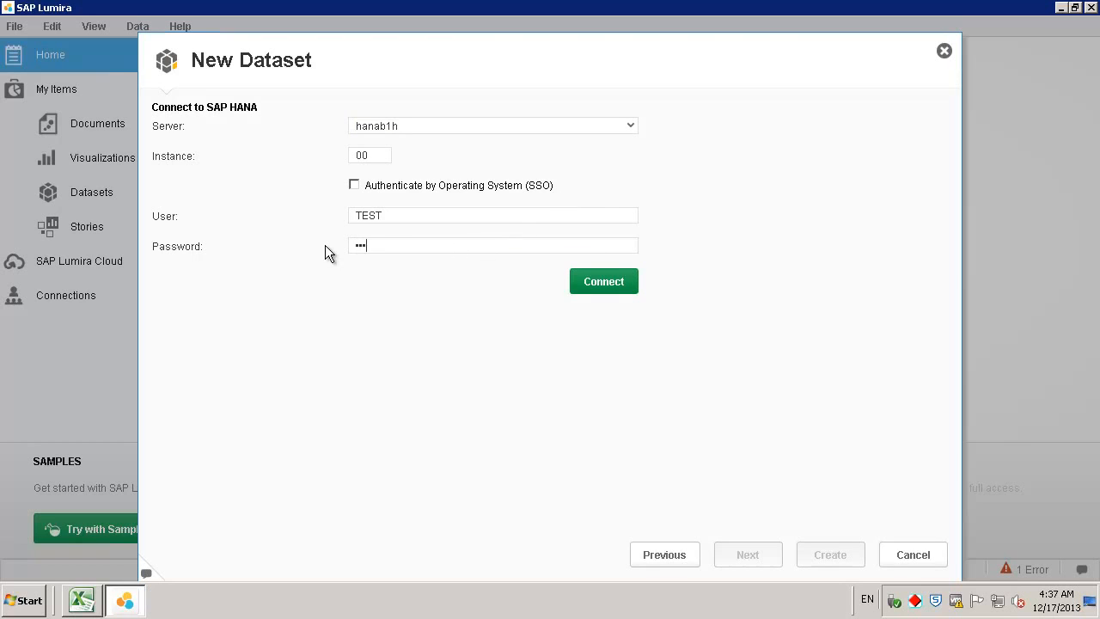
text(defghij)
click(607, 281)
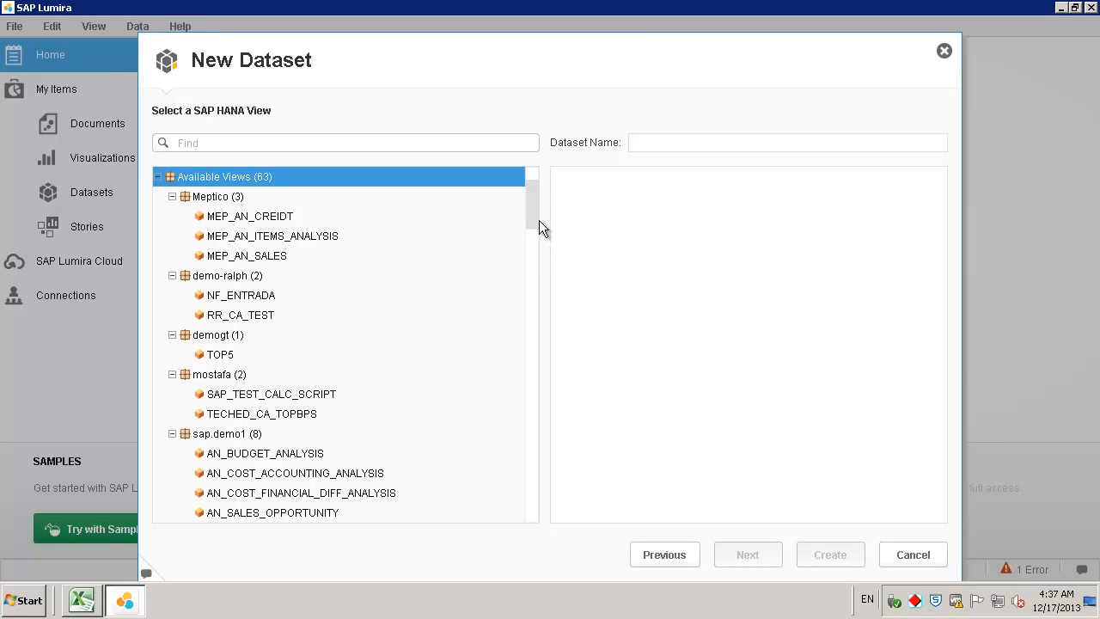
- Create a dataset from the AN_SALES_REVENUE view in the sap.sbodemous package
drag(528, 229, 540, 366)
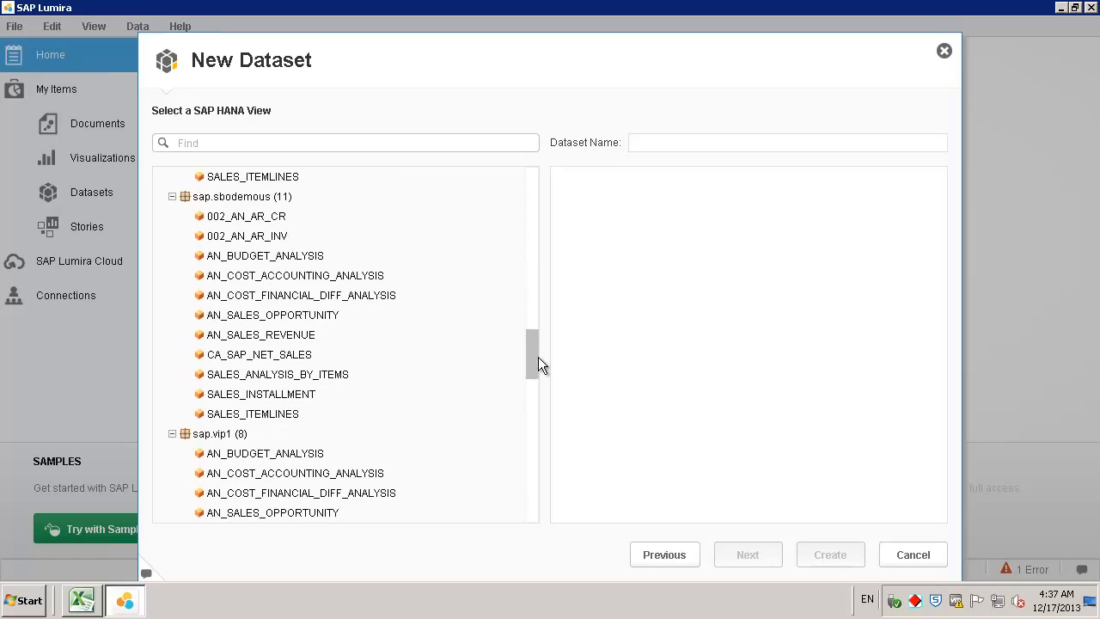
click(330, 379)
click(260, 319)
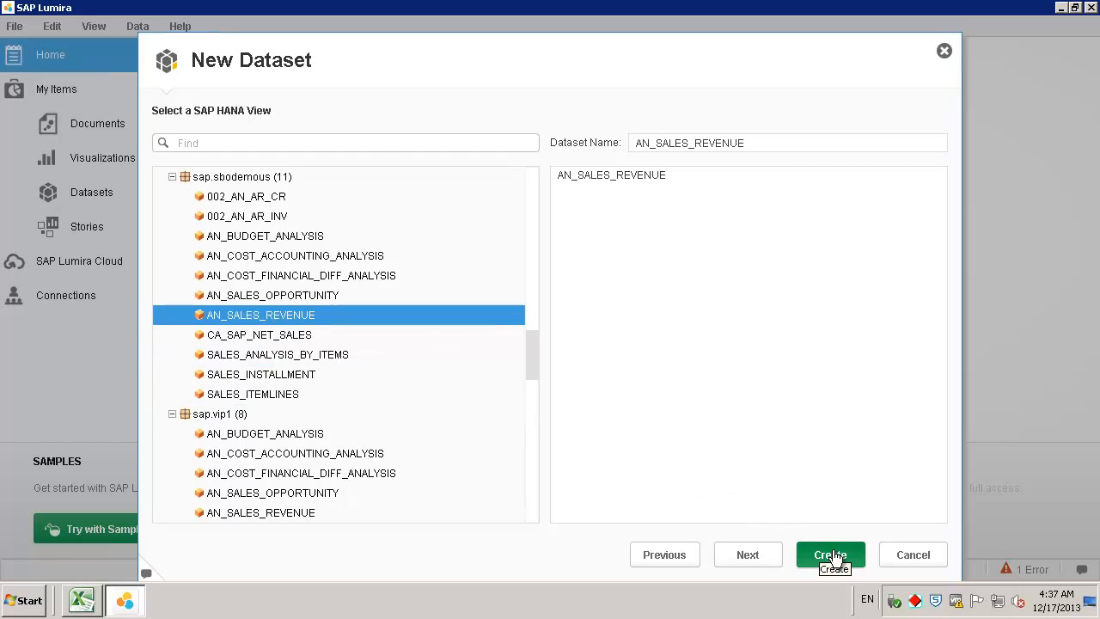
click(832, 556)
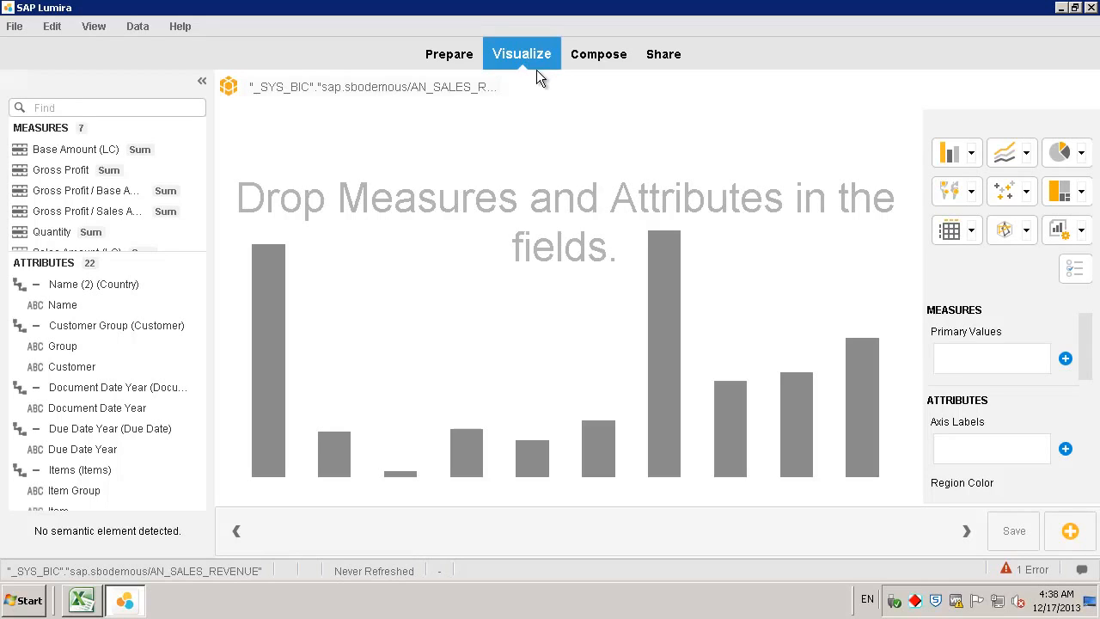
click(454, 57)
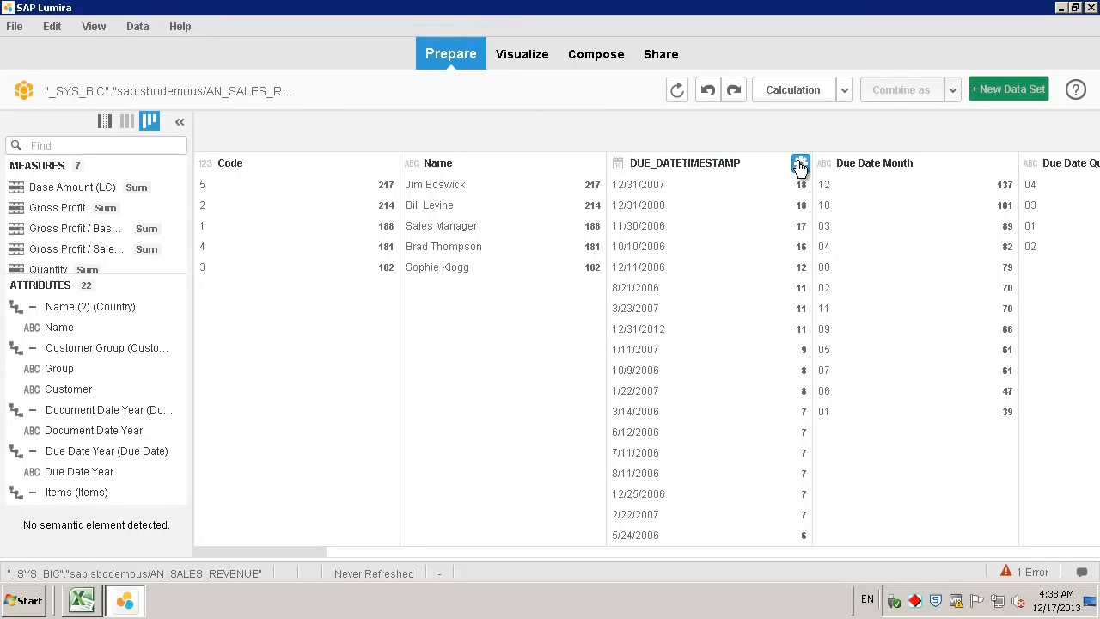
click(801, 166)
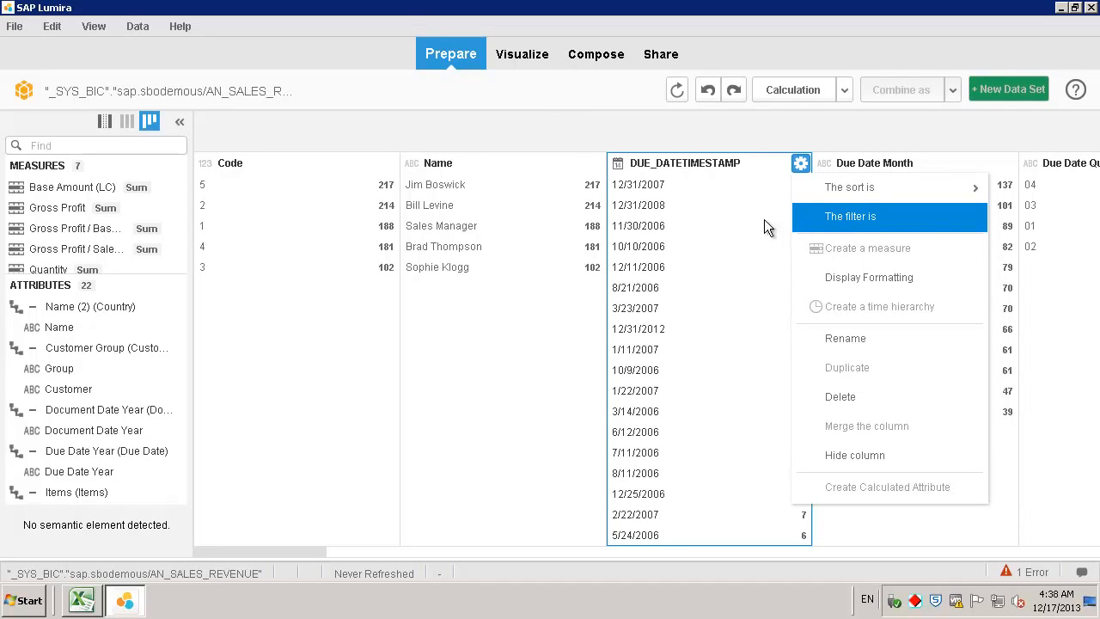
click(524, 55)
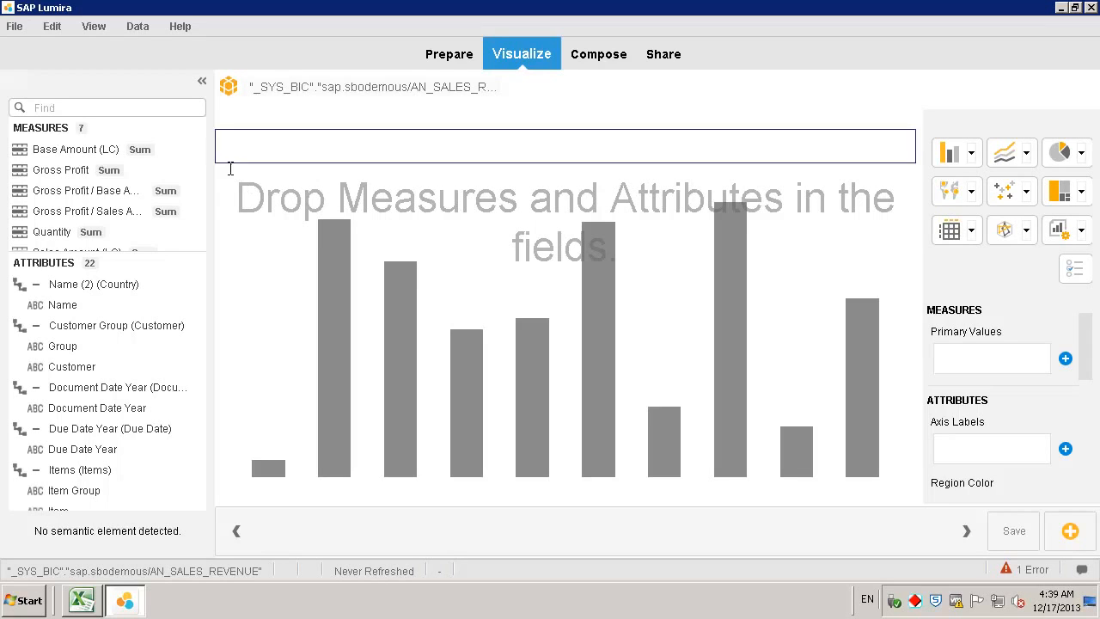
- Plot Sales Amount (SC) against Posting Date Year, colored by sales employee Name
click(170, 209)
scroll(173, 210, down, 2)
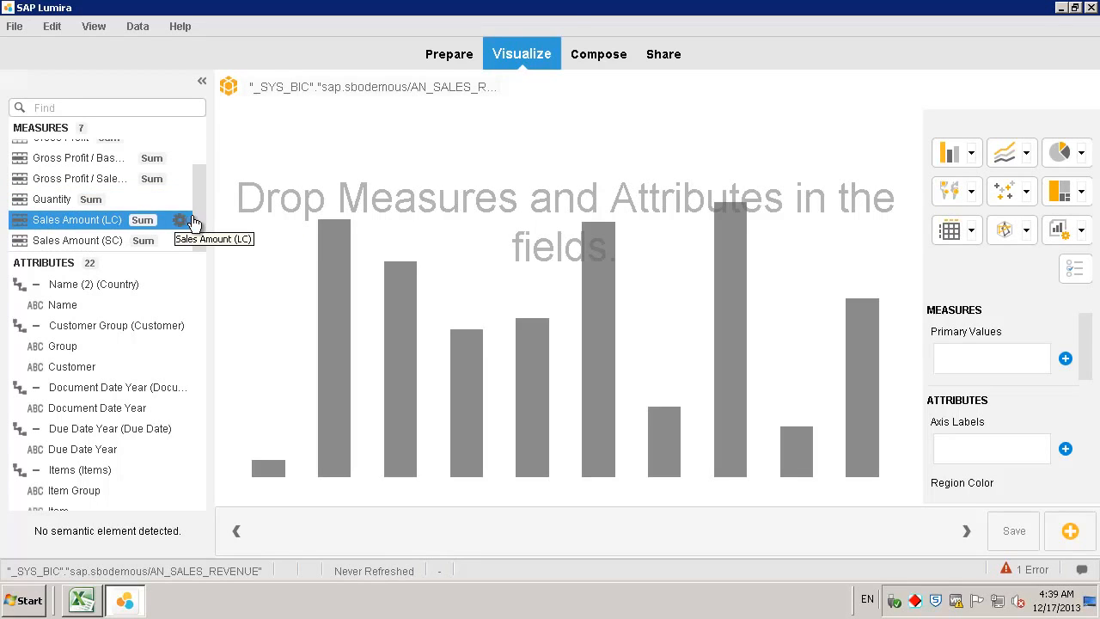
double_click(90, 241)
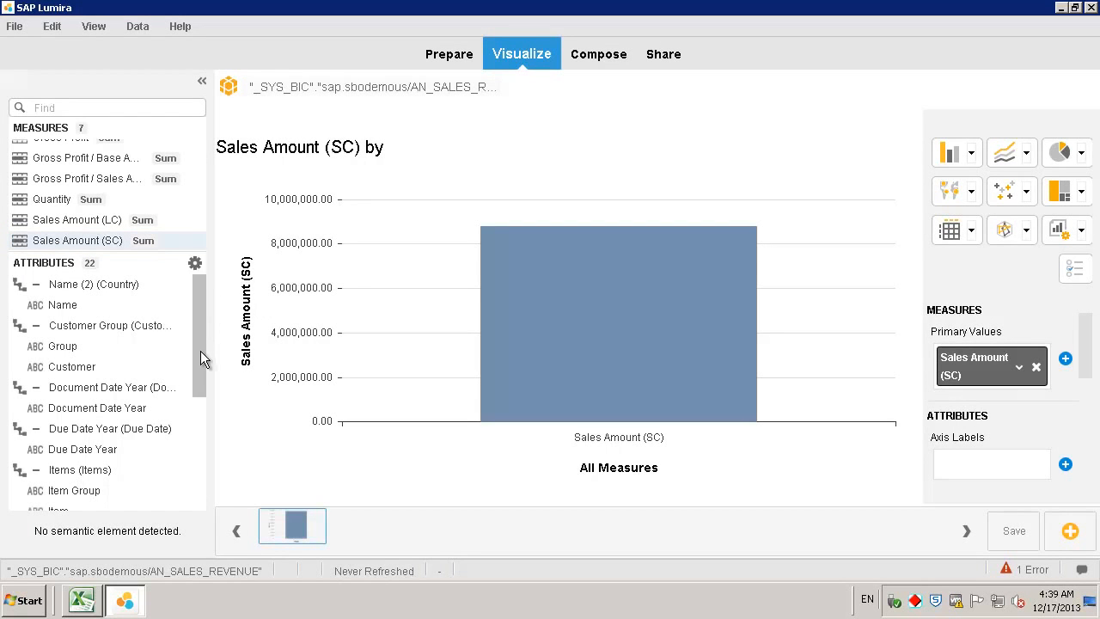
drag(200, 350, 203, 424)
click(143, 395)
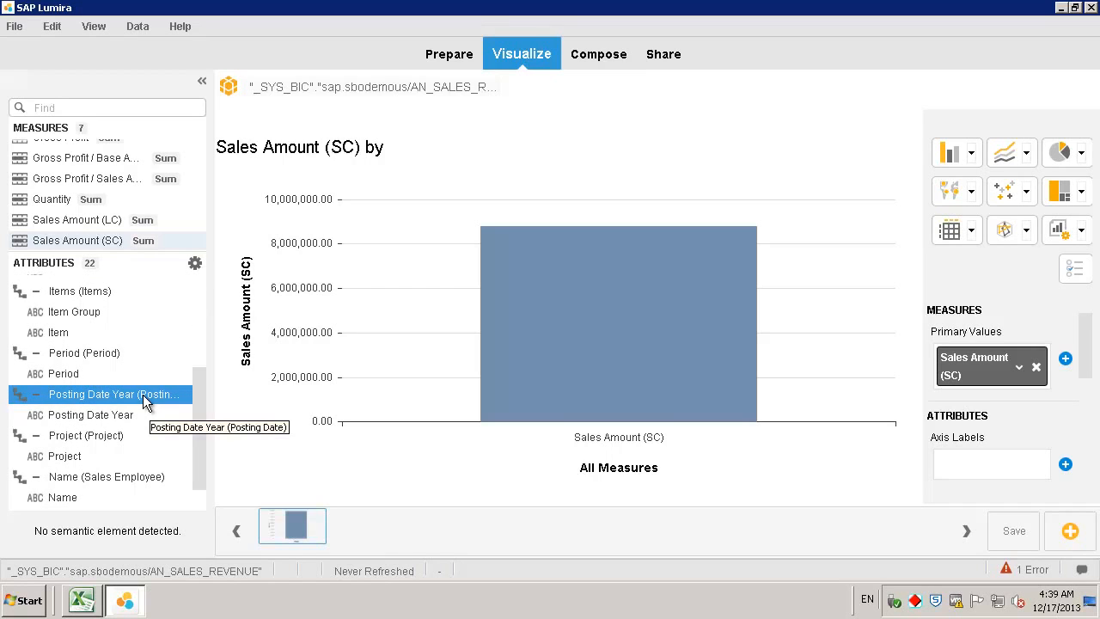
double_click(144, 392)
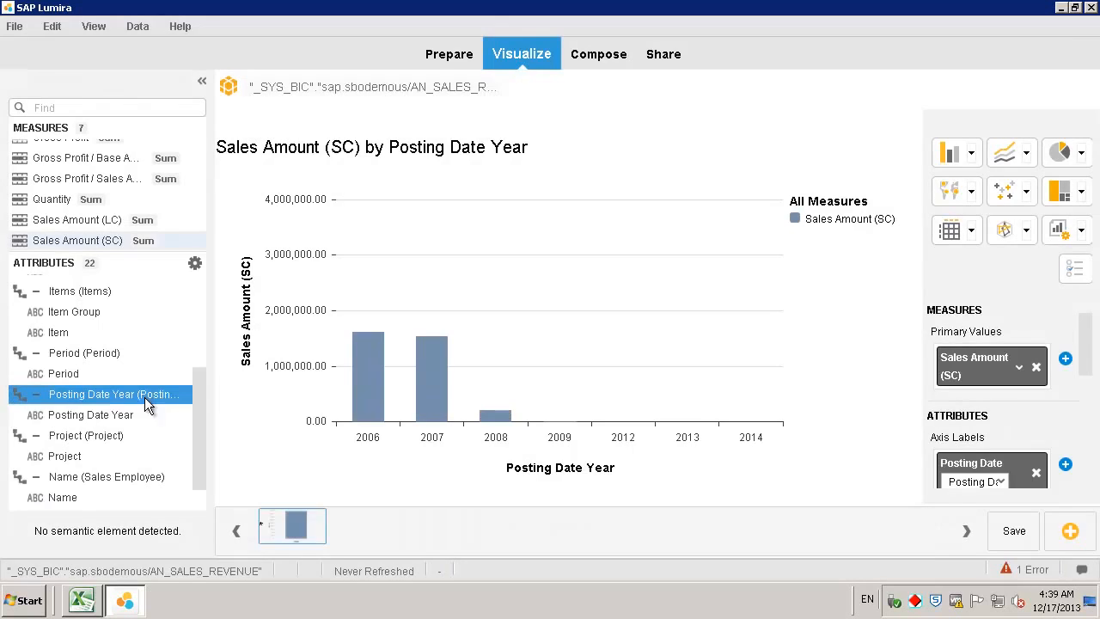
click(115, 477)
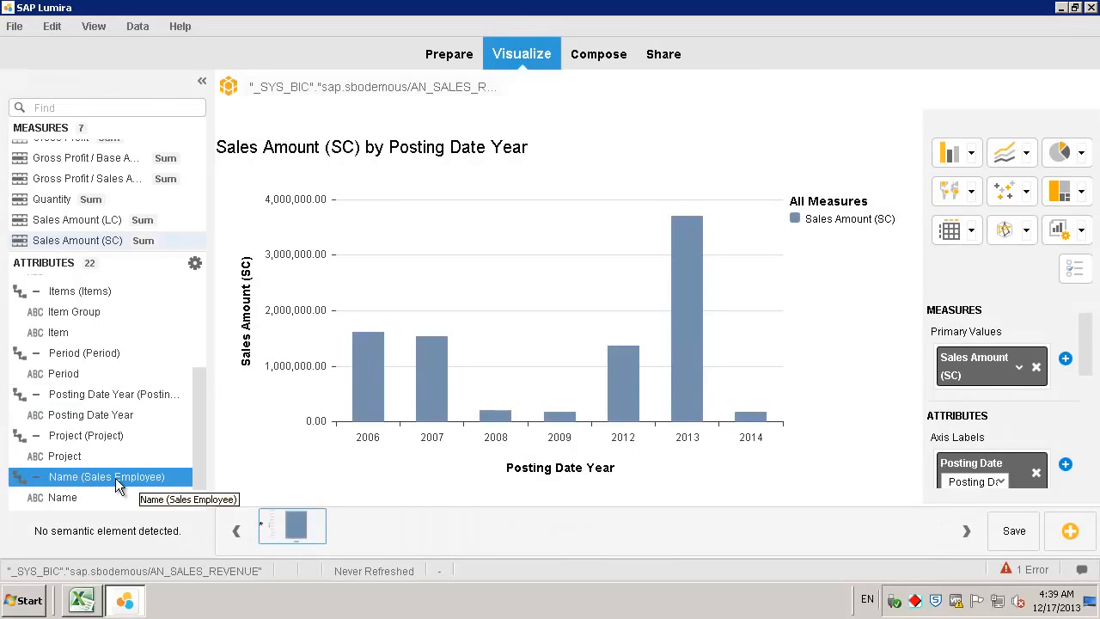
double_click(115, 478)
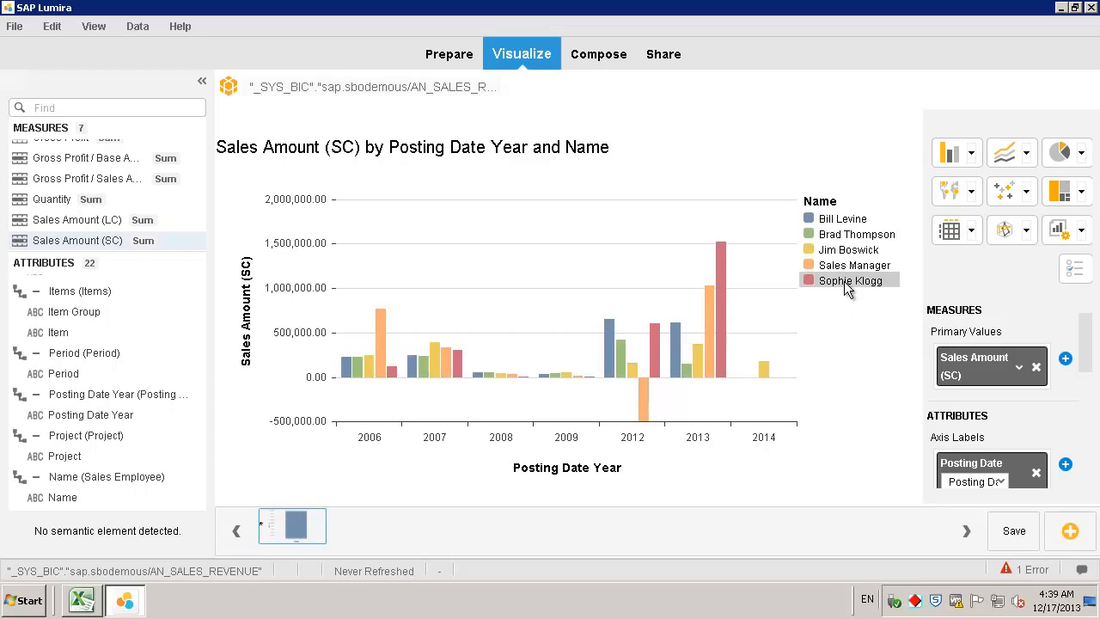
- Filter the chart to years 2012 and 2013, then drop the temporary single-employee Name filter
click(845, 287)
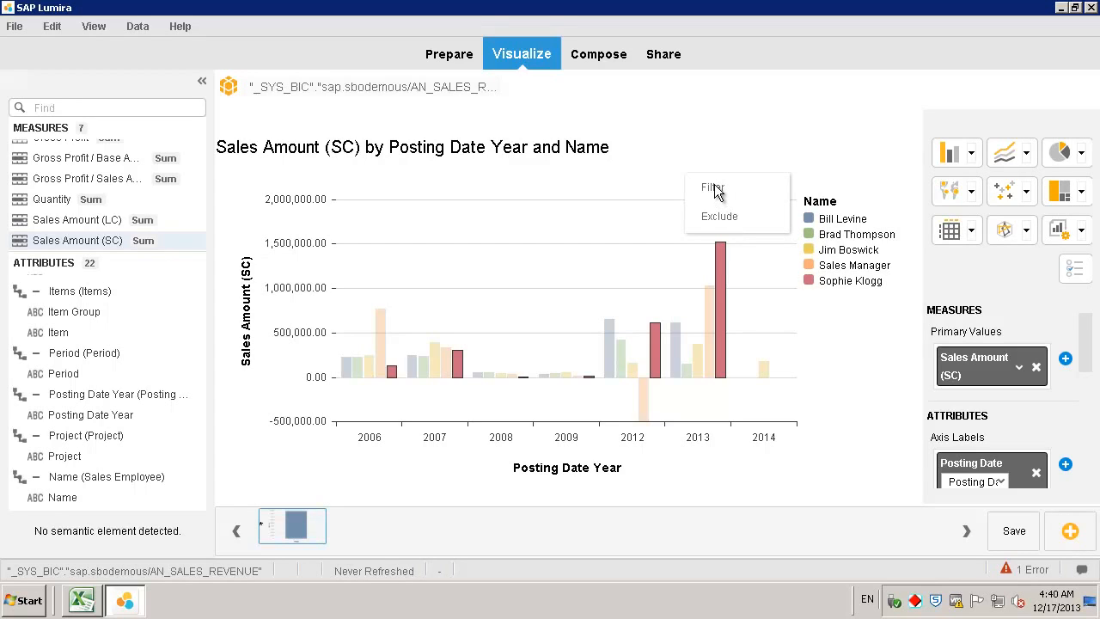
click(714, 188)
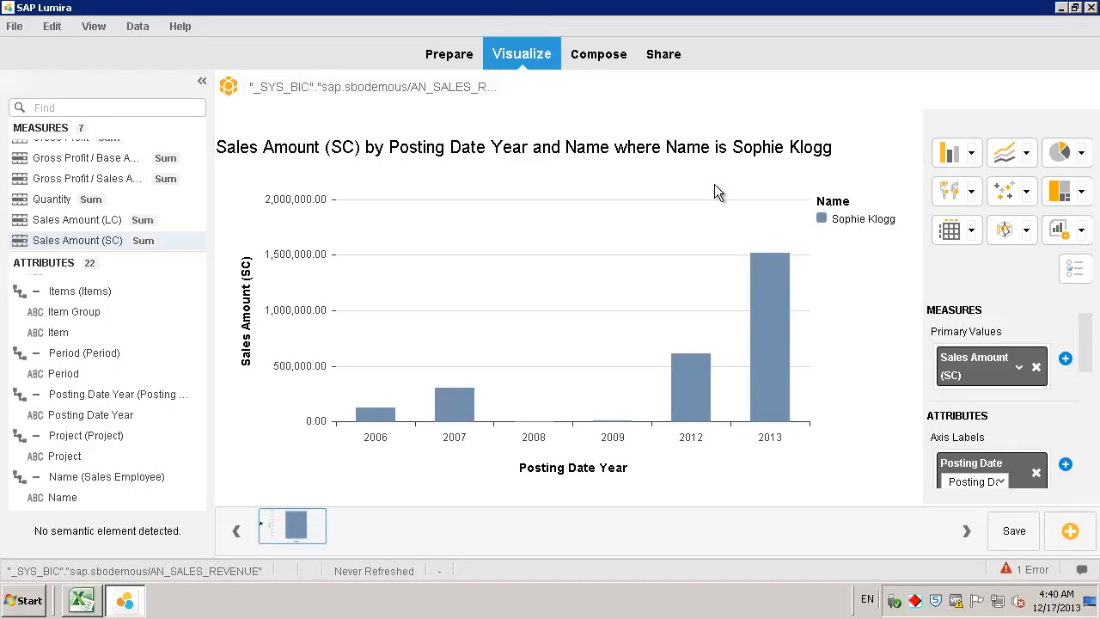
click(697, 437)
ctrl+click(771, 392)
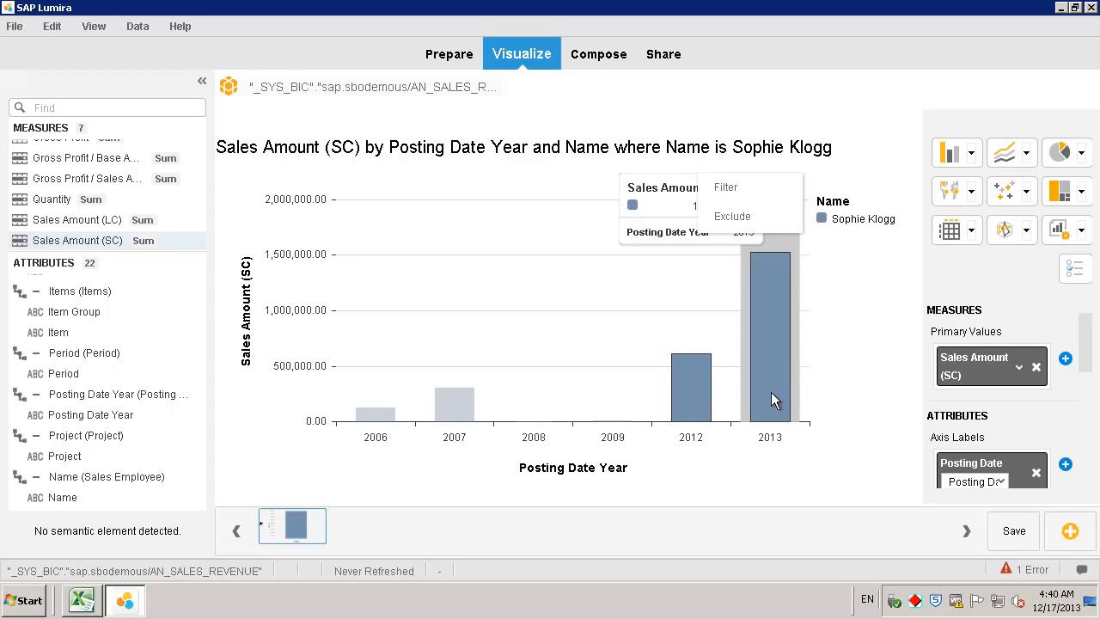
click(733, 188)
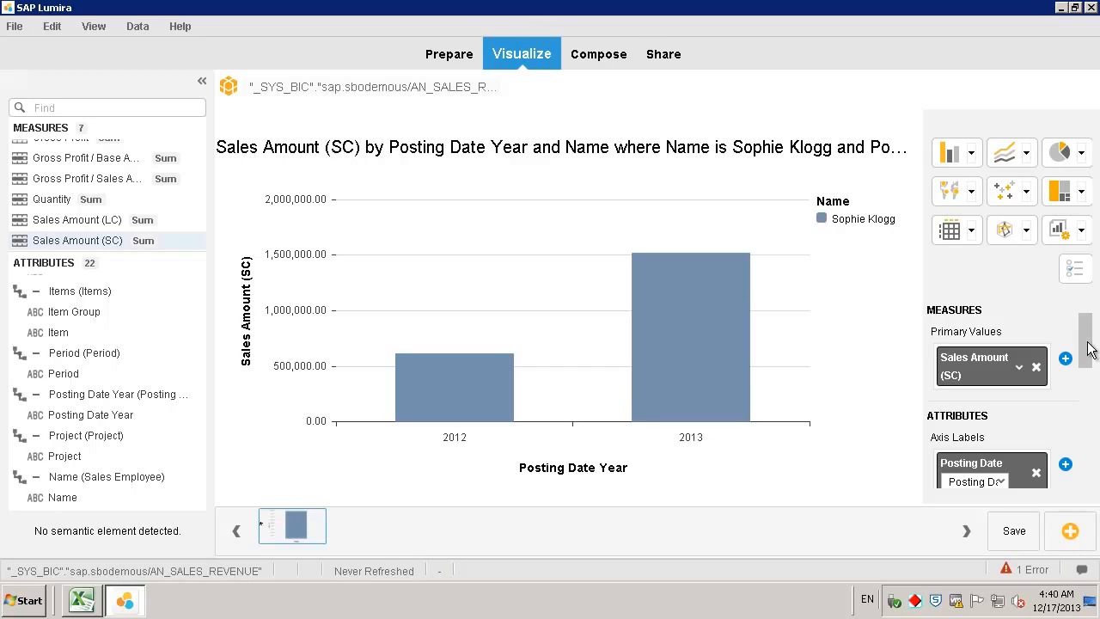
drag(1087, 349, 1040, 422)
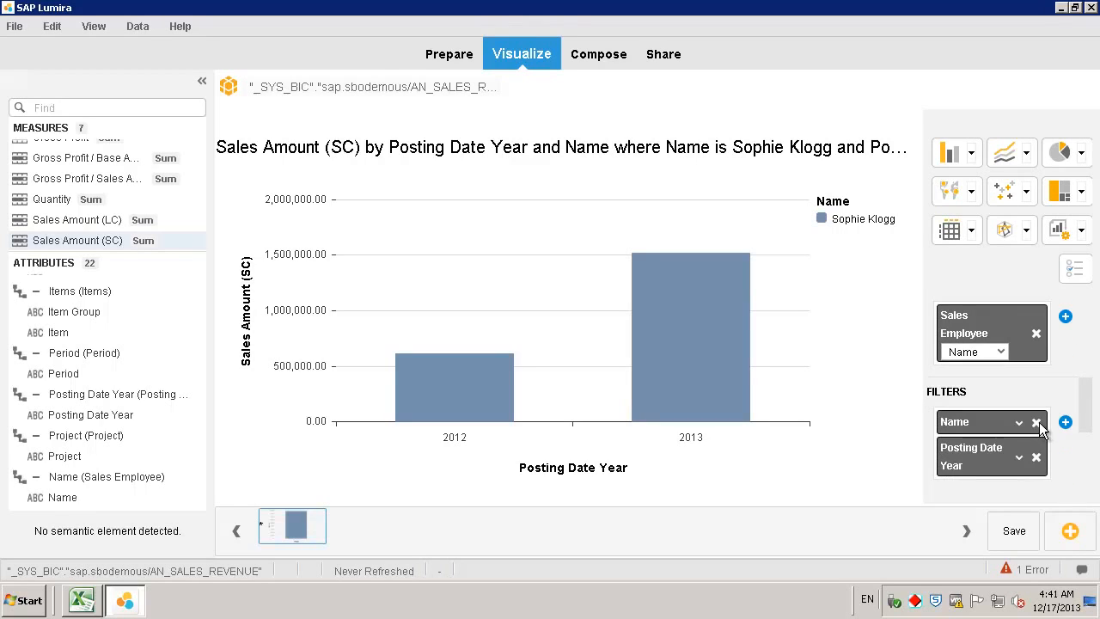
click(1037, 424)
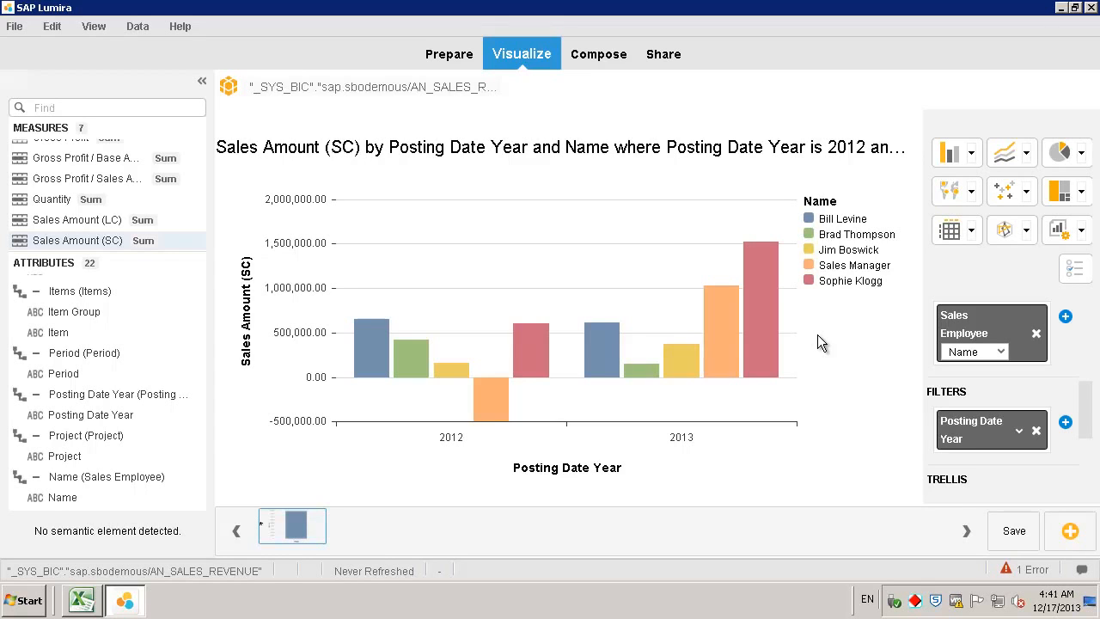
- Save the document as 'Sales Revenue by Sales Employee' and confirm the local save
click(14, 30)
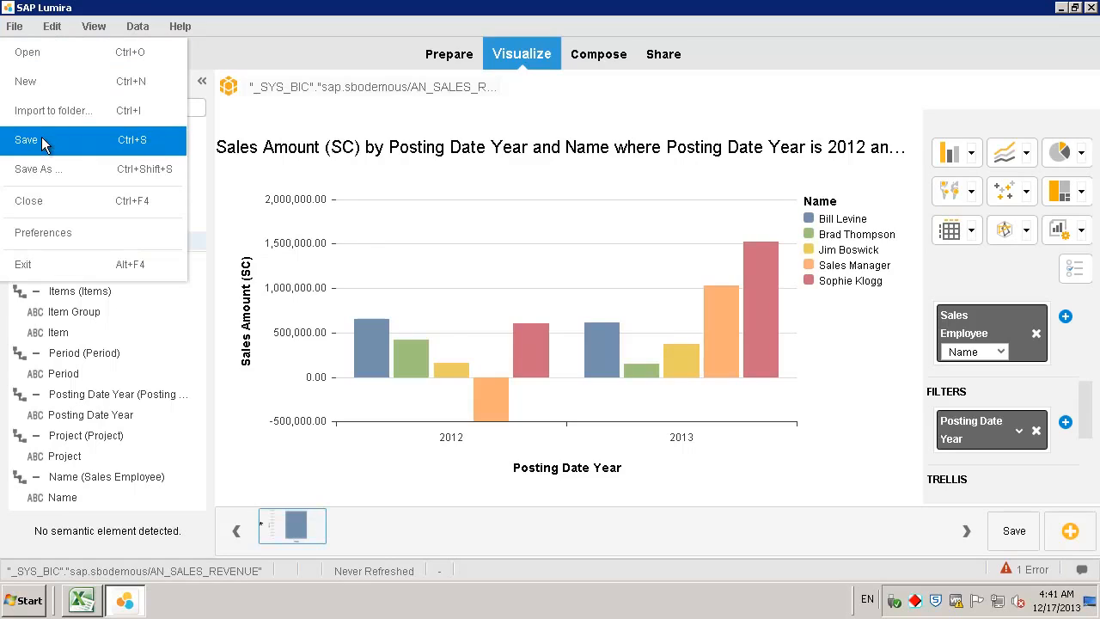
click(41, 139)
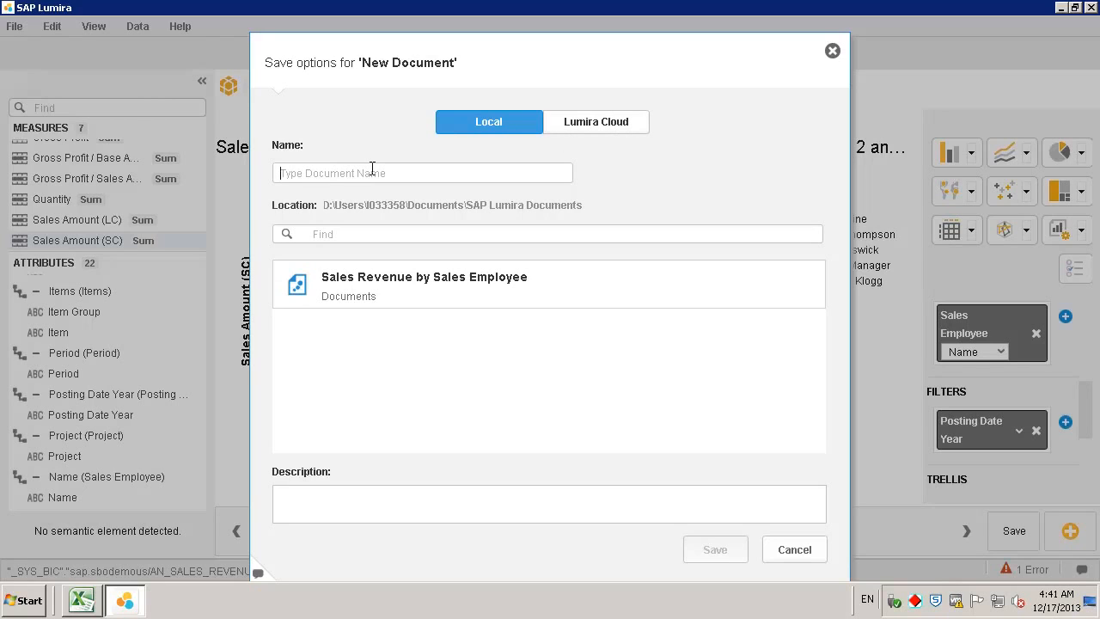
text(Sales)
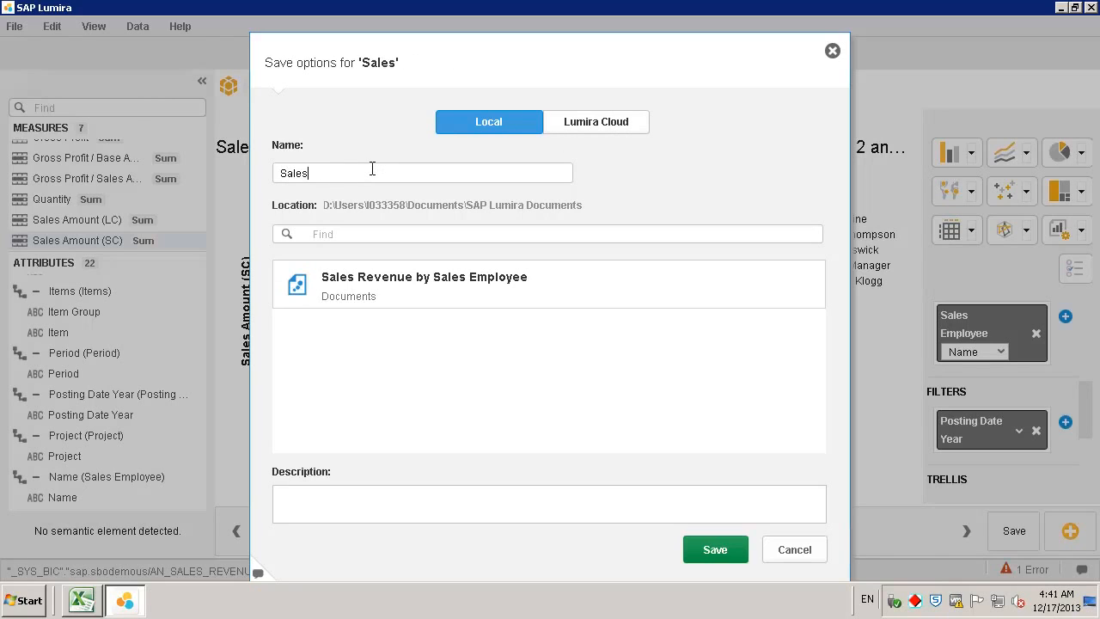
text( Revenue by Sales )
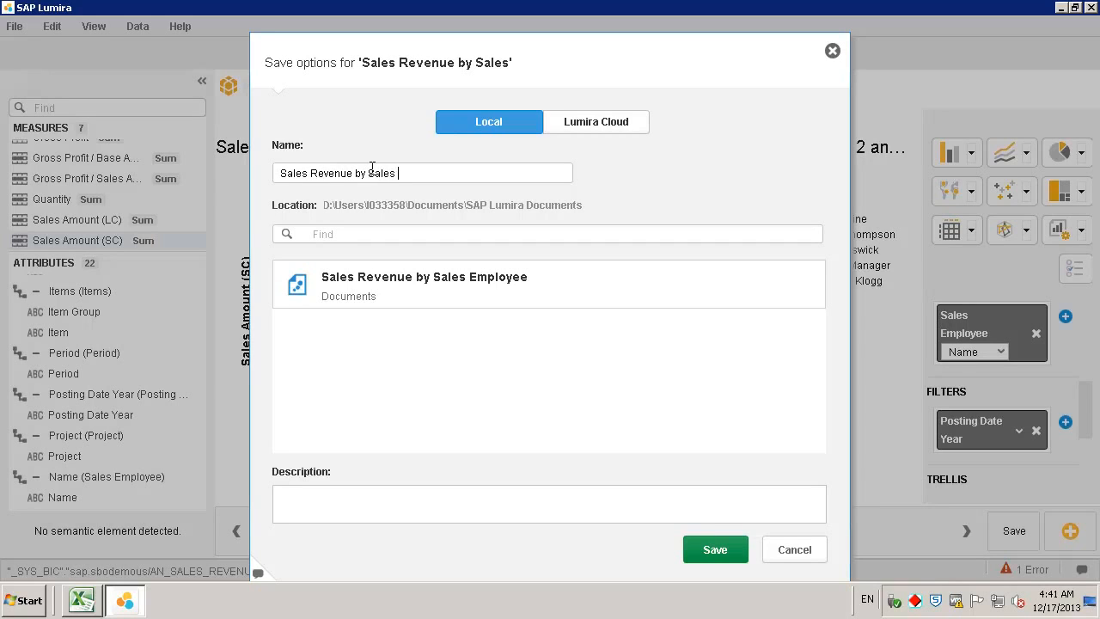
text(Employee)
click(729, 550)
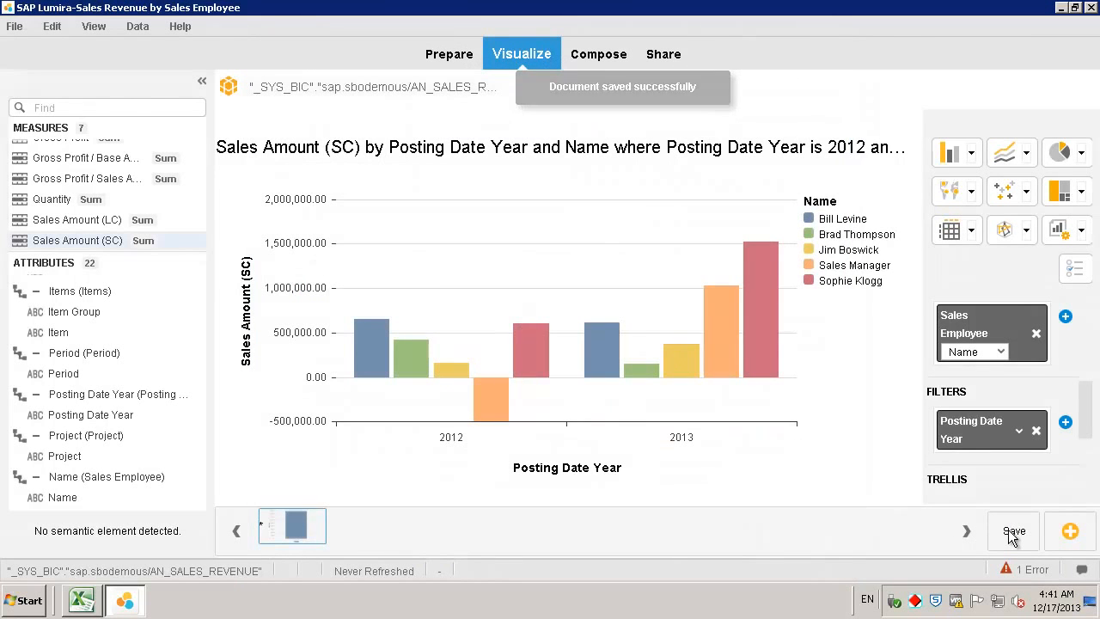
click(1014, 533)
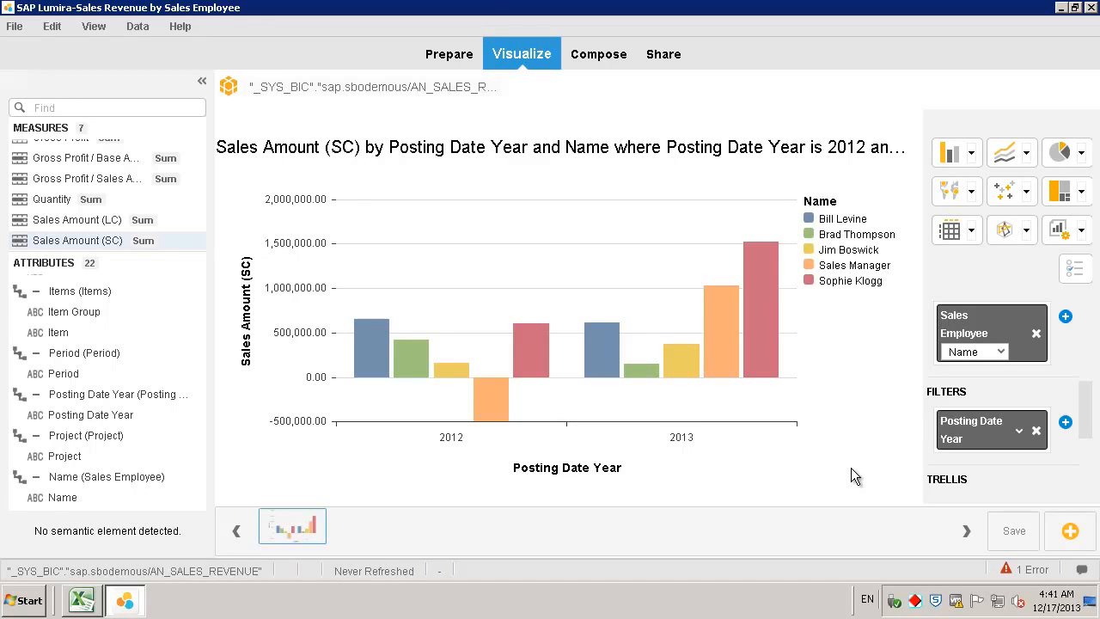
- Put the sales chart on Board 1 and retitle the board 'Sales Revenue by Sales Employee'
click(602, 54)
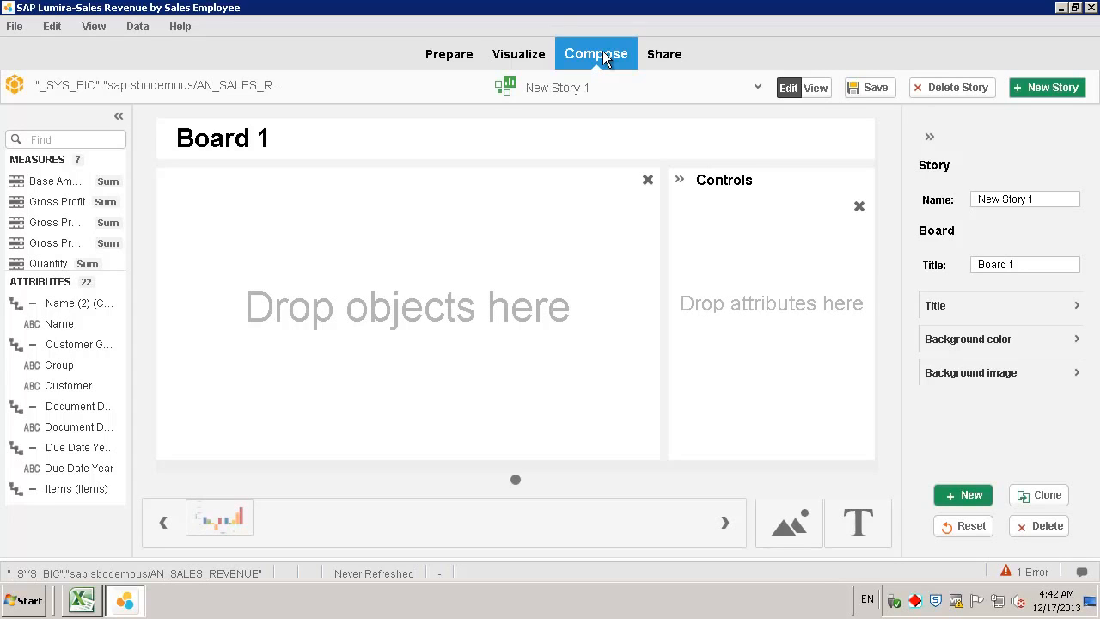
mouse_move(226, 517)
drag(247, 510, 432, 323)
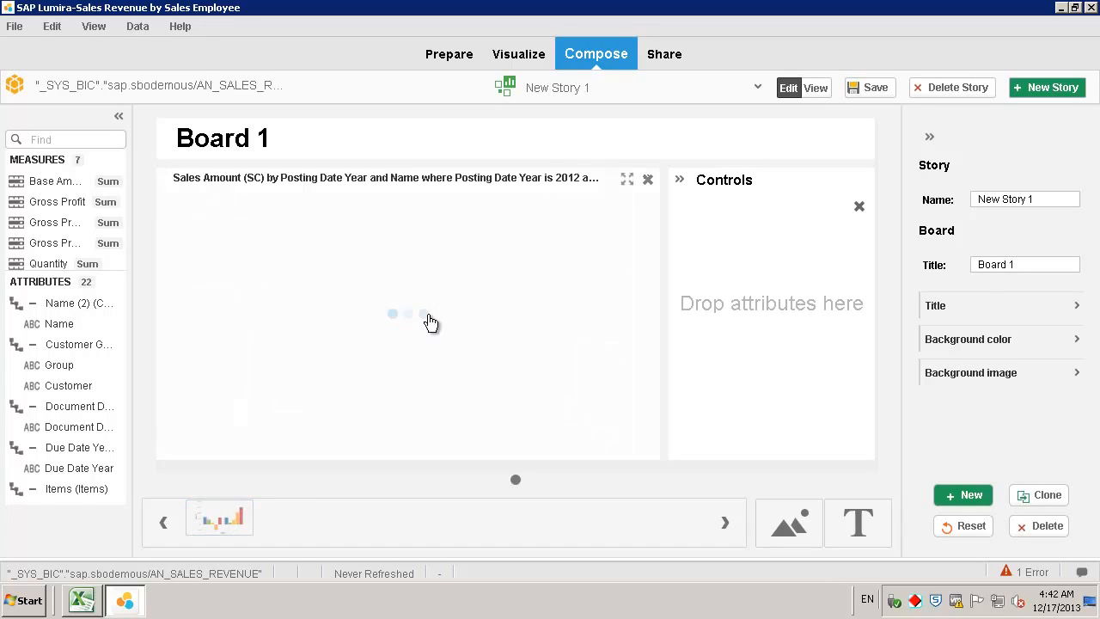
mouse_move(437, 331)
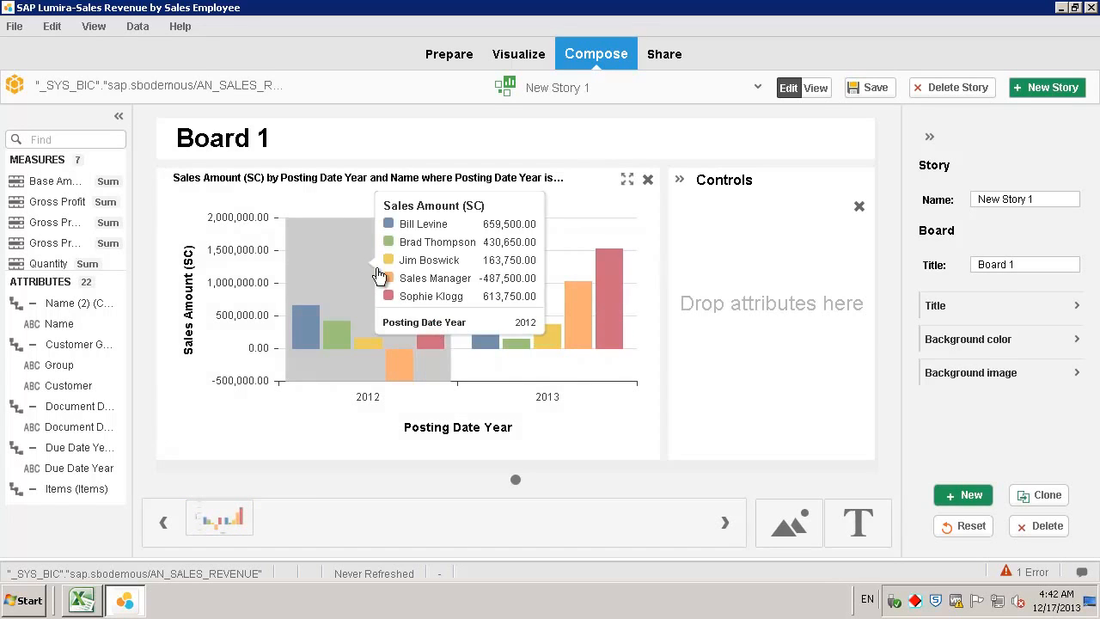
drag(336, 147, 151, 140)
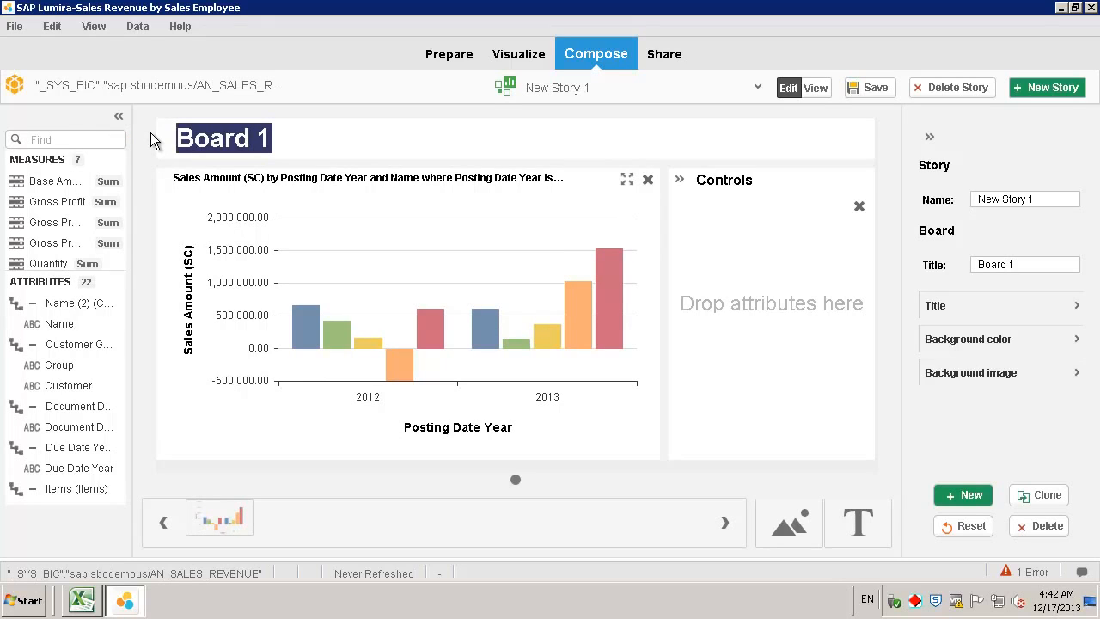
text(Sales Revenue by )
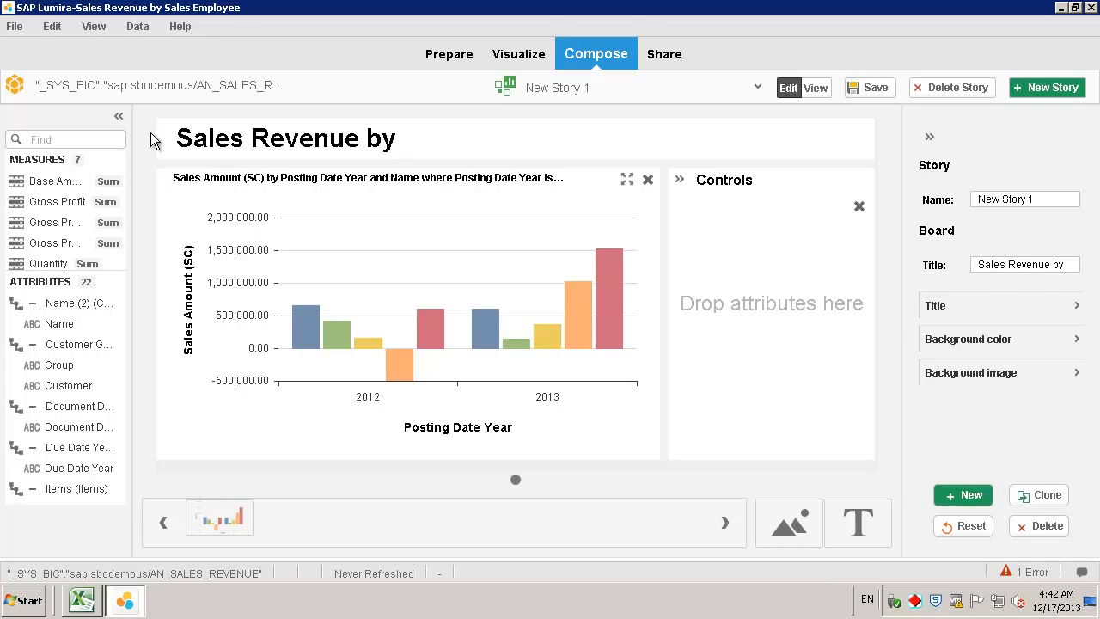
text(Sales Employee)
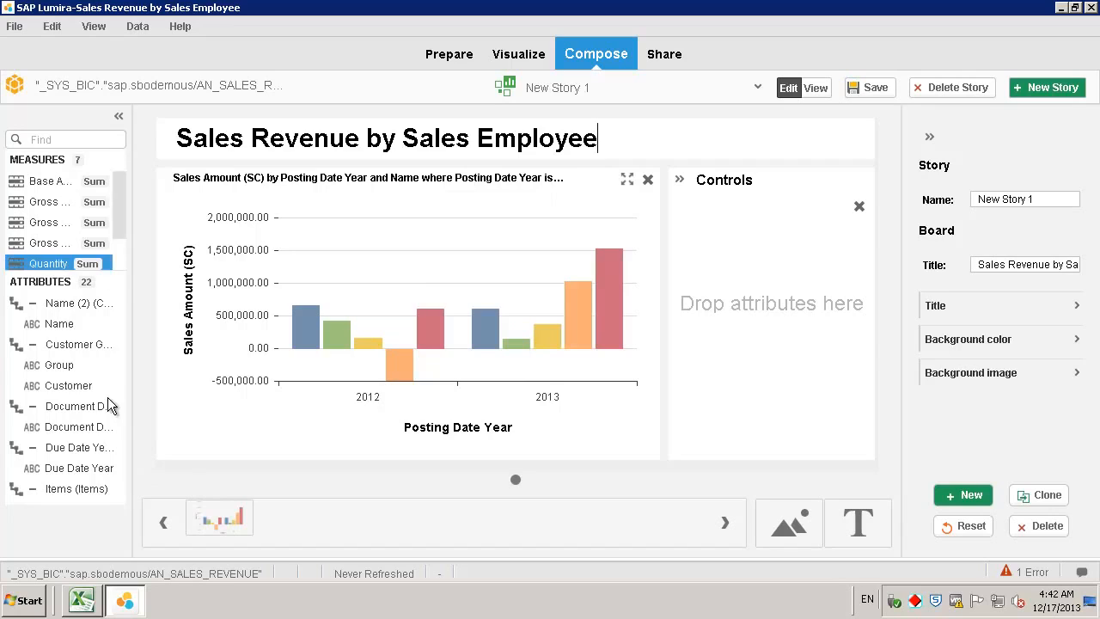
- Add a Name control to the board, test it on one employee, clear that filter, and save
scroll(122, 439, down, 6)
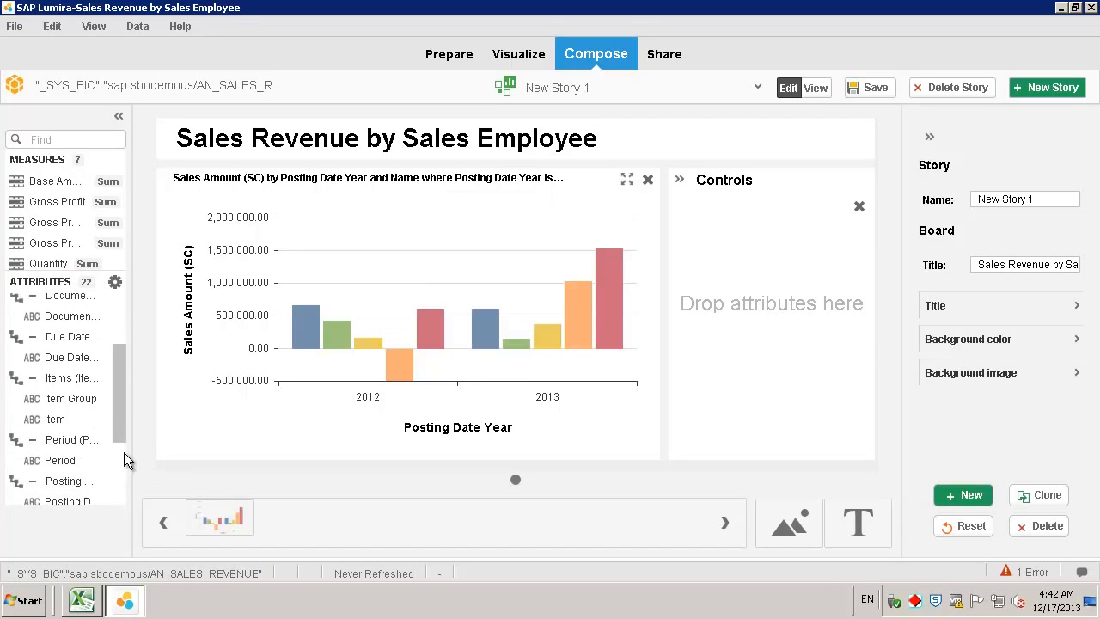
drag(125, 496, 125, 499)
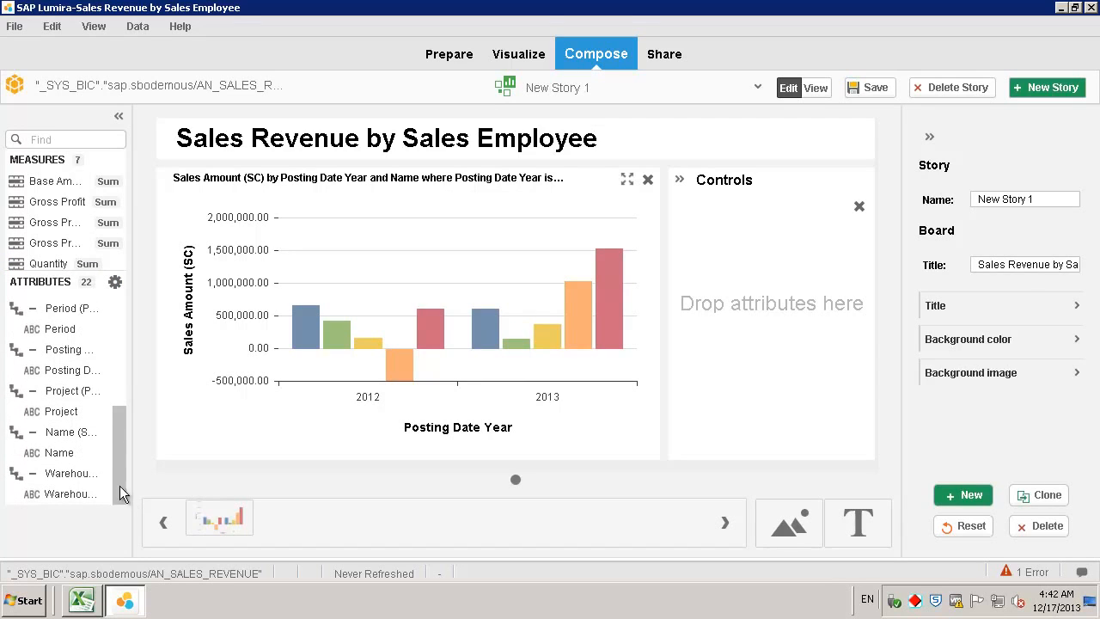
drag(58, 462, 745, 254)
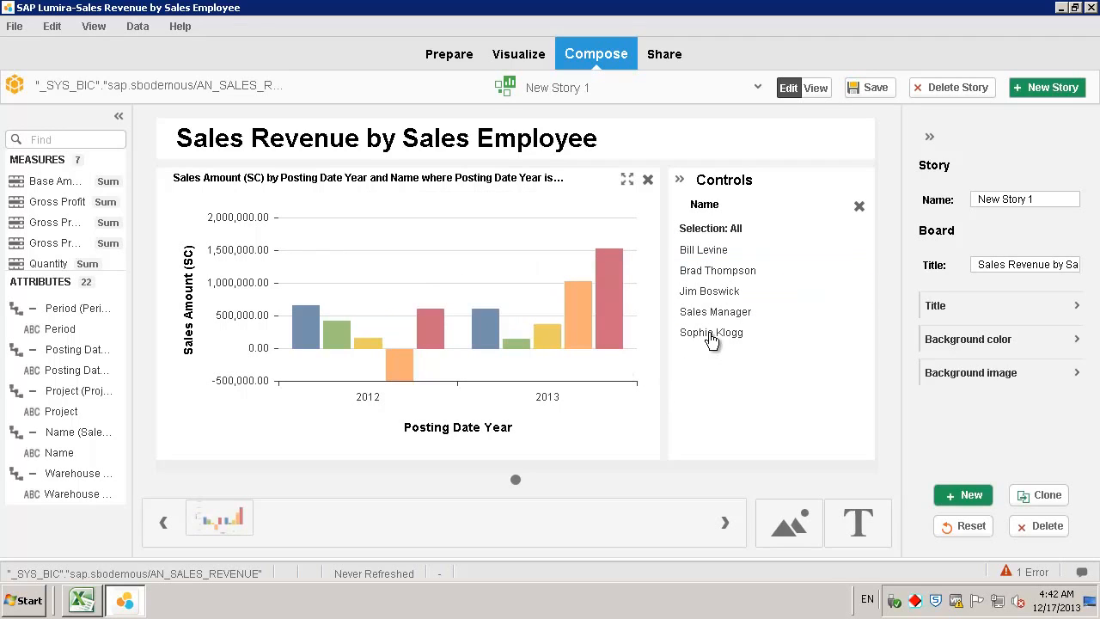
click(709, 333)
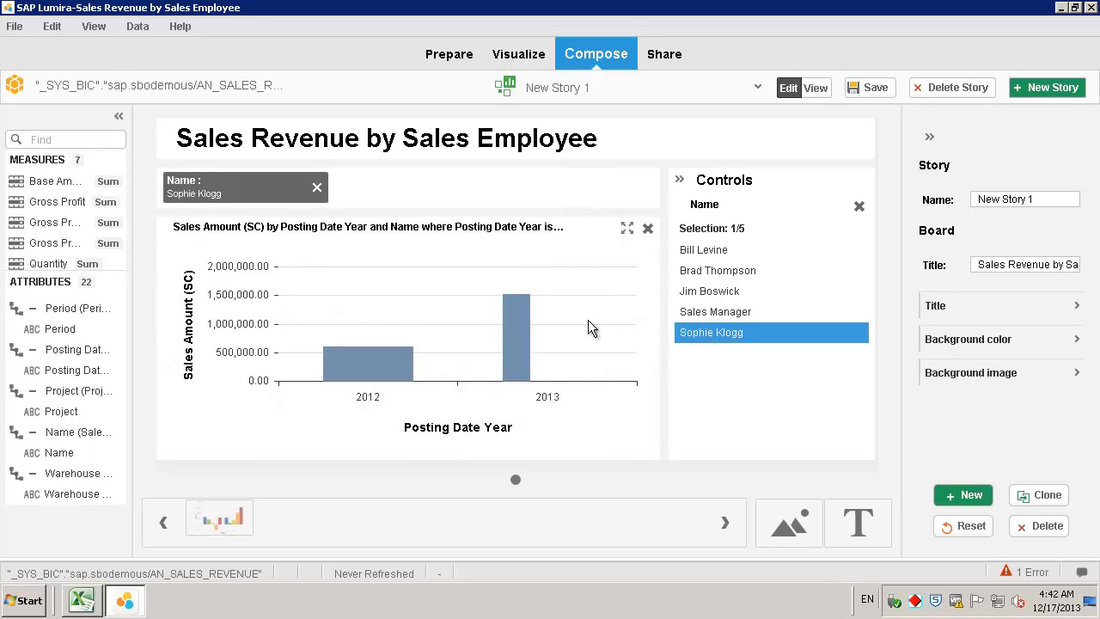
click(318, 190)
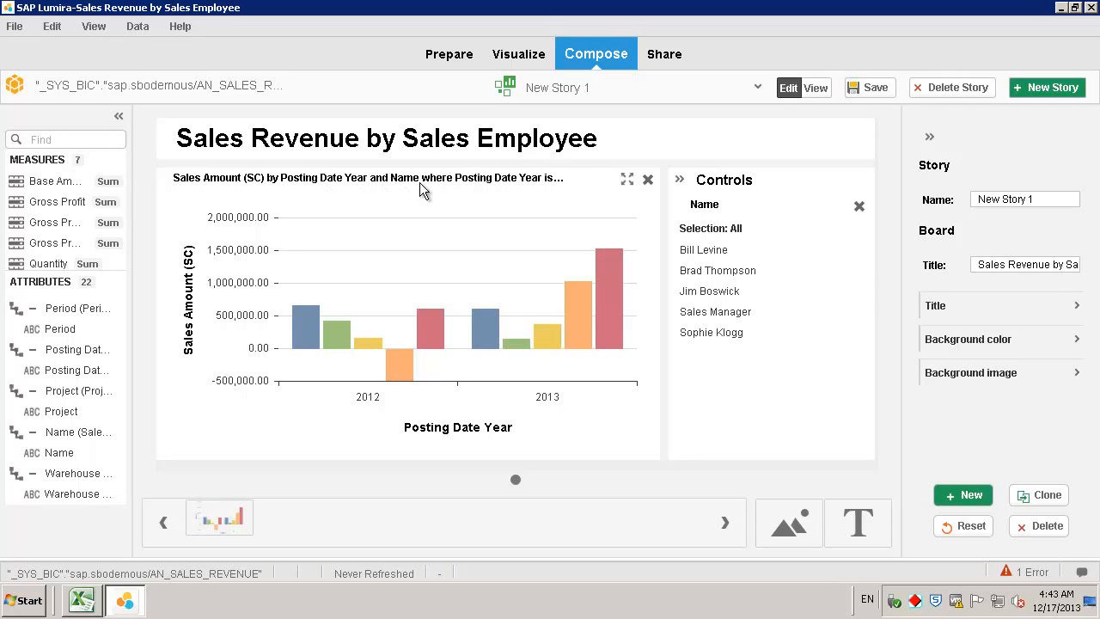
click(872, 86)
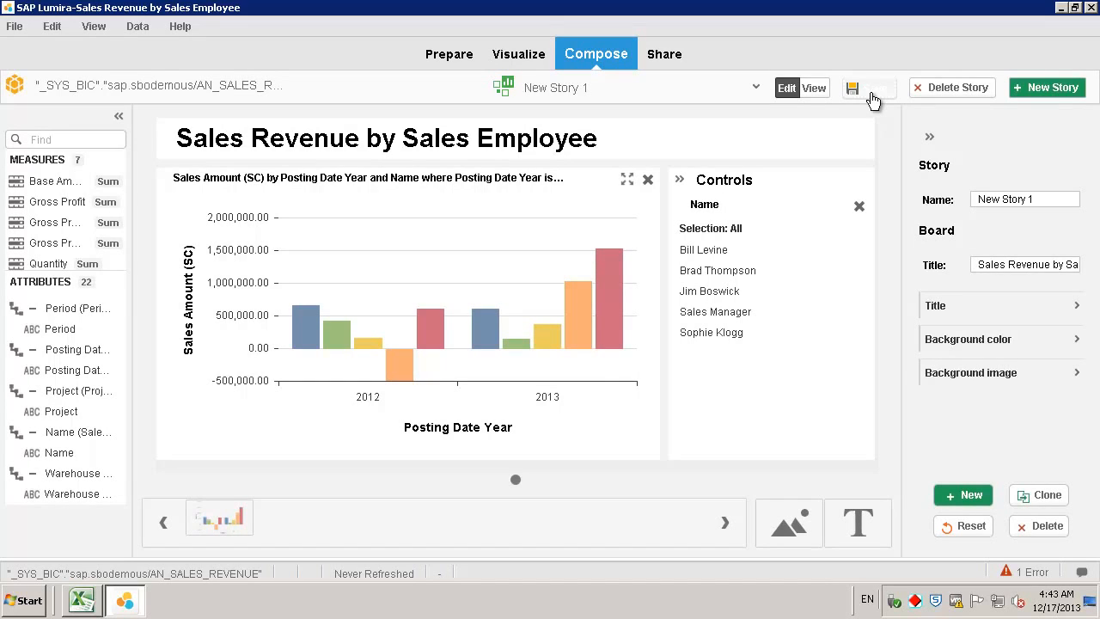
- In the Share room, enlarge the Sales Amount (SC) chart preview
click(667, 54)
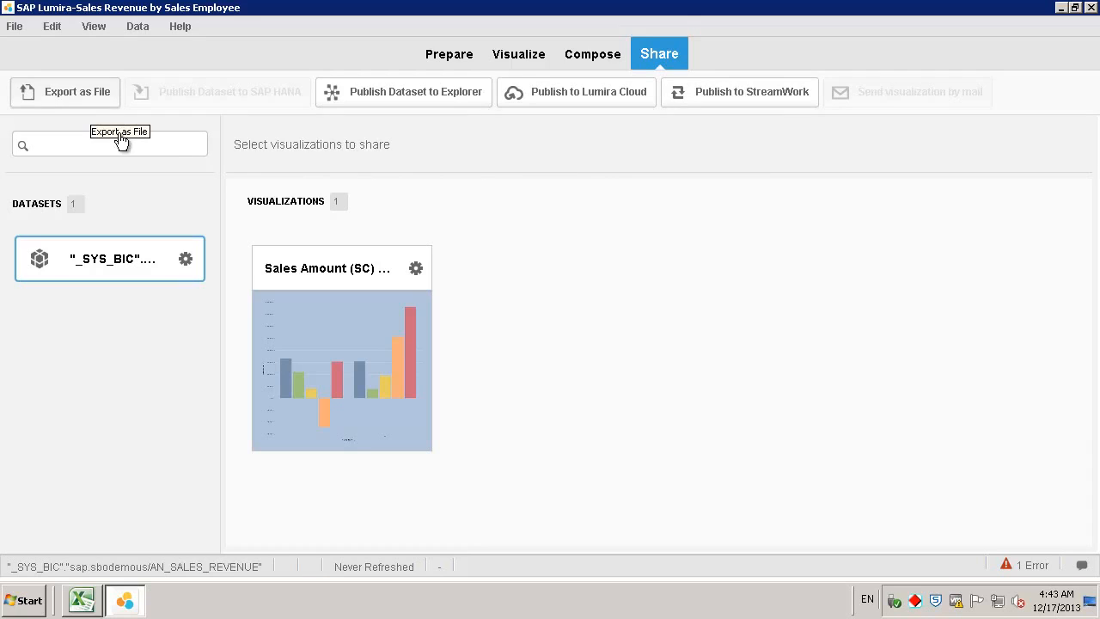
click(416, 271)
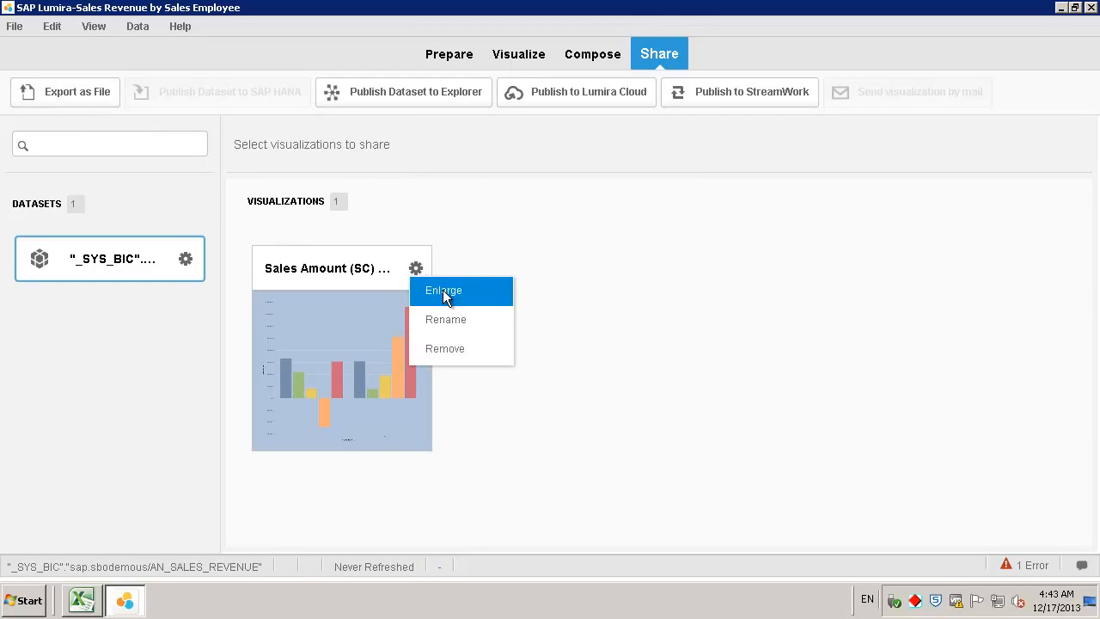
click(443, 290)
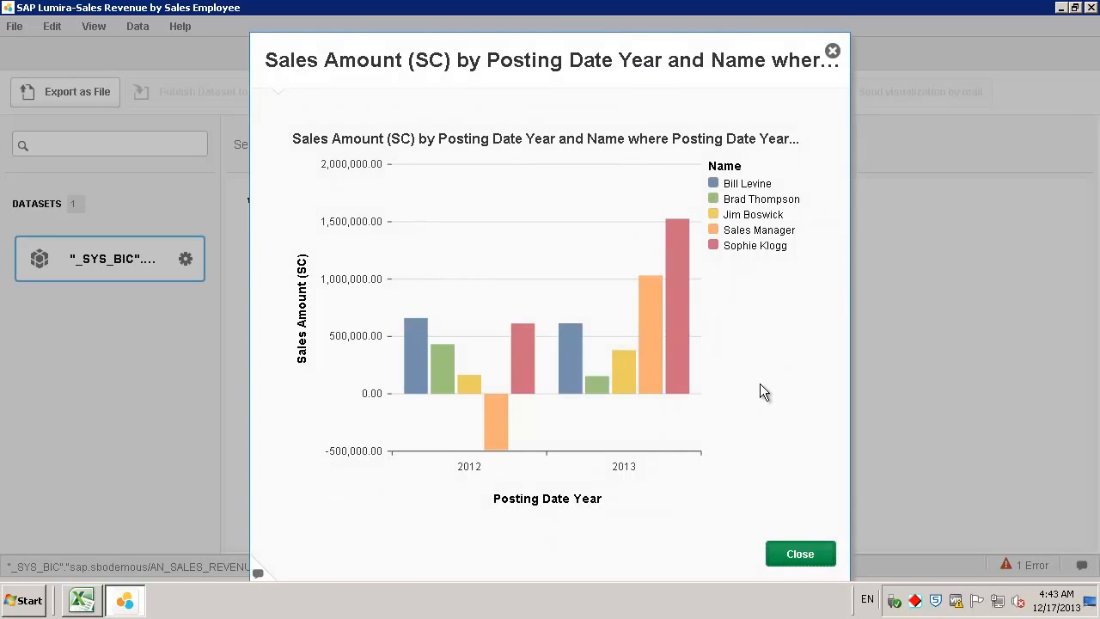